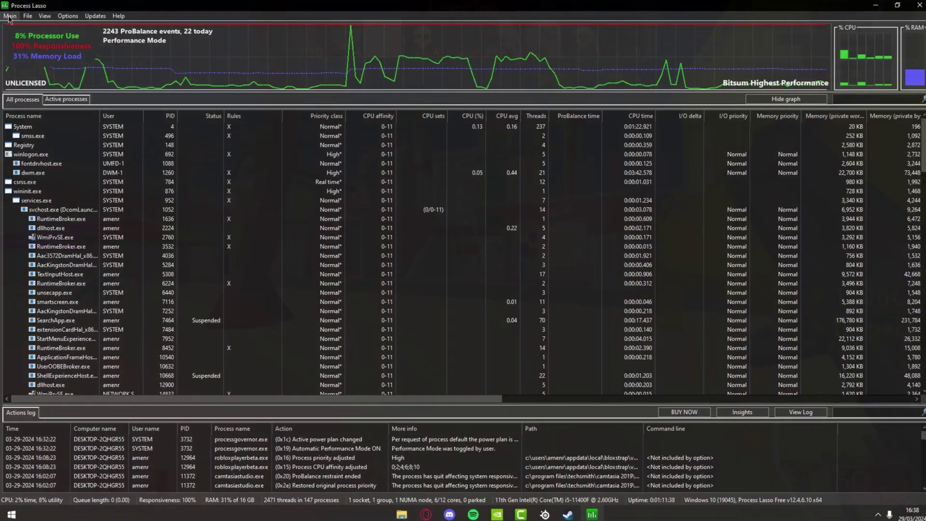
- Show the Main menu's Active Power Profile submenu listing the available power plans
{"action": "left_click", "coordinate": [10, 16]}
{"action": "mouse_move", "coordinate": [68, 65]}
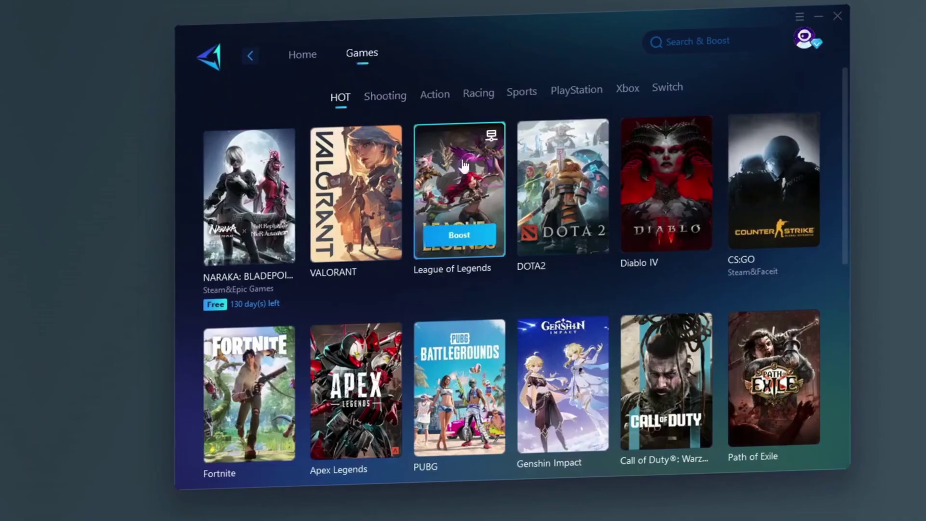
- Scroll down through GearUP Booster's Games grid to browse the supported titles
{"action": "scroll", "coordinate": [477, 174], "scroll_direction": "down", "scroll_amount": 3}
{"action": "scroll", "coordinate": [456, 166], "scroll_direction": "down", "scroll_amount": 5}
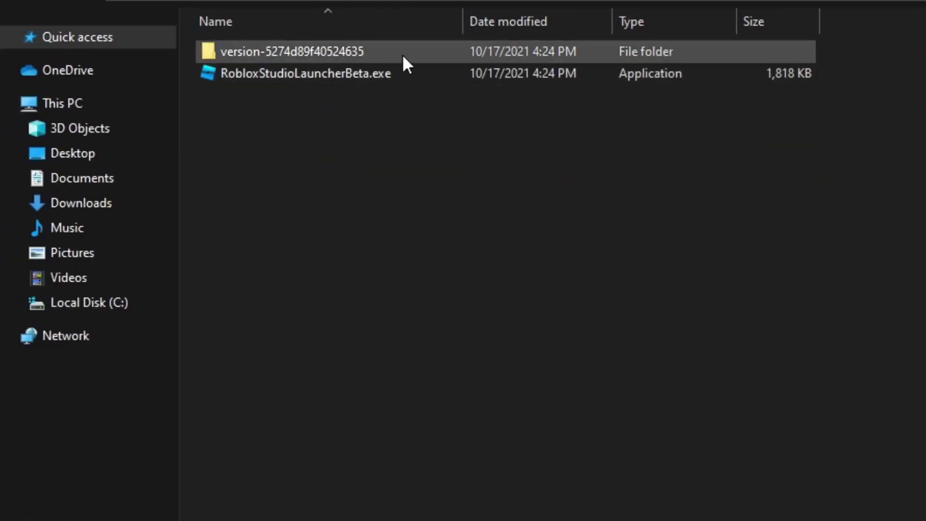
- Open the Roblox version folder and select RobloxPlayerBeta.exe
{"action": "left_click", "coordinate": [470, 52]}
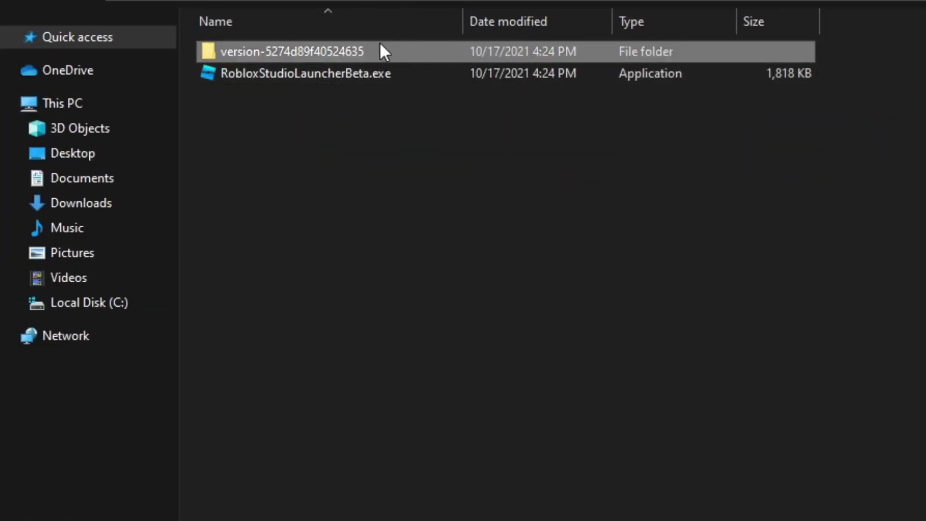
{"action": "double_click", "coordinate": [417, 51]}
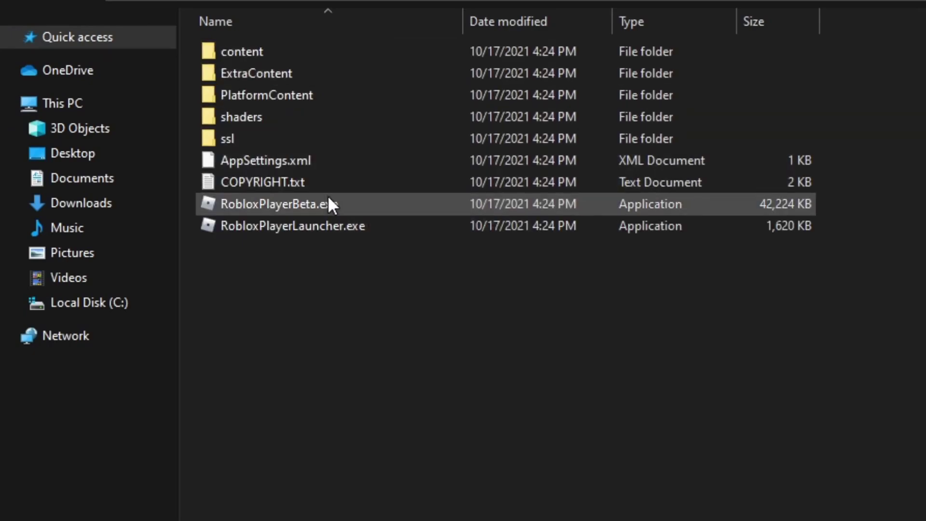
{"action": "left_click", "coordinate": [344, 205]}
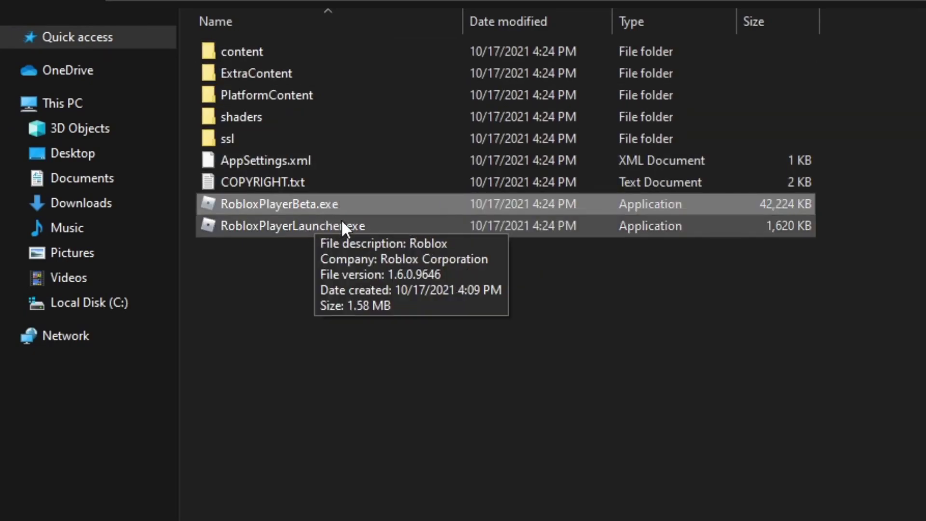
- Enable 'Run in 640 x 480 screen resolution' in RobloxPlayerBeta.exe's Compatibility properties and apply
{"action": "right_click", "coordinate": [415, 204]}
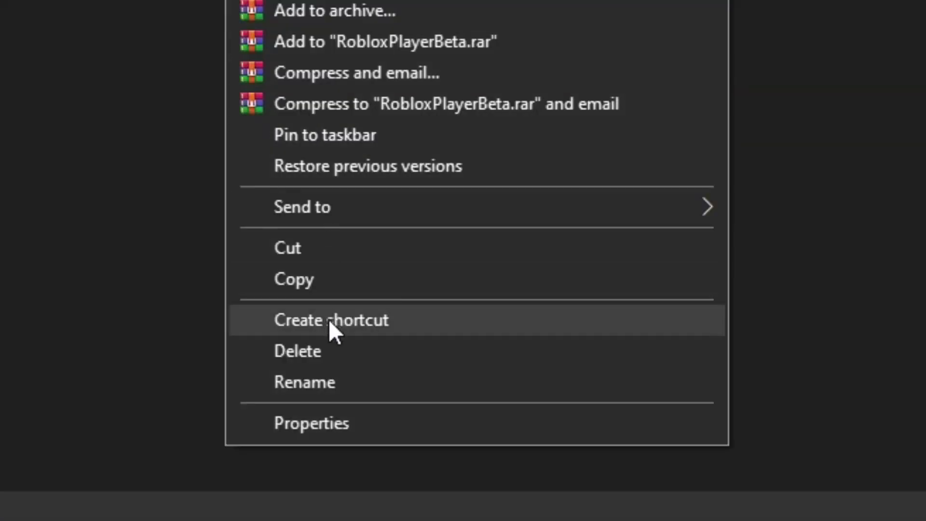
{"action": "left_click", "coordinate": [475, 487]}
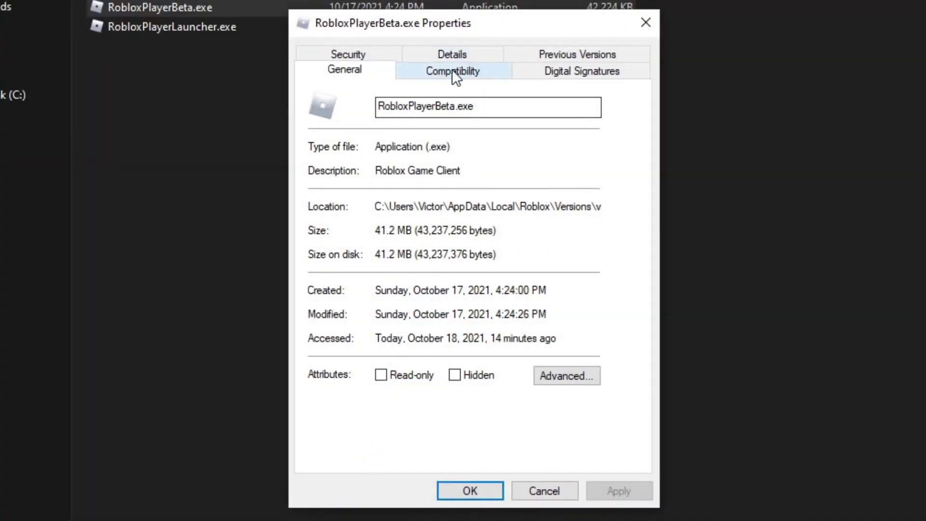
{"action": "left_click", "coordinate": [454, 58]}
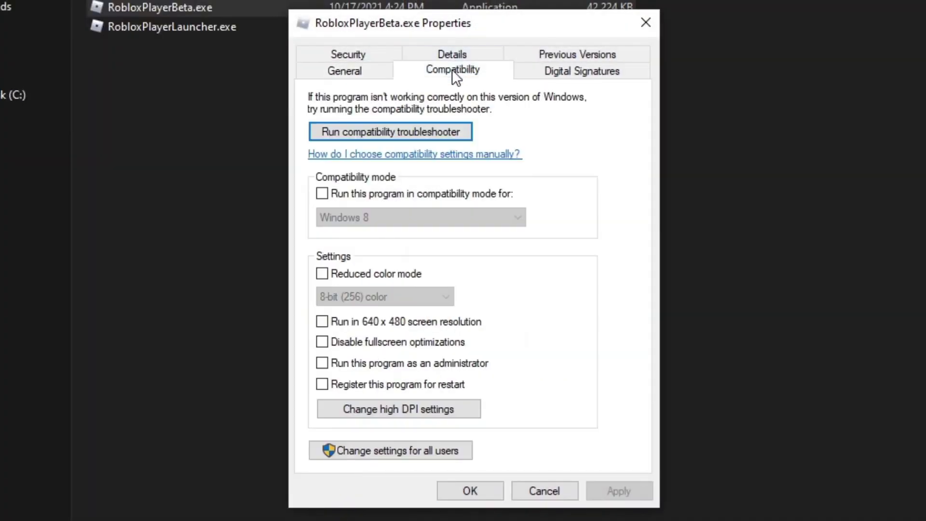
{"action": "left_click", "coordinate": [357, 321]}
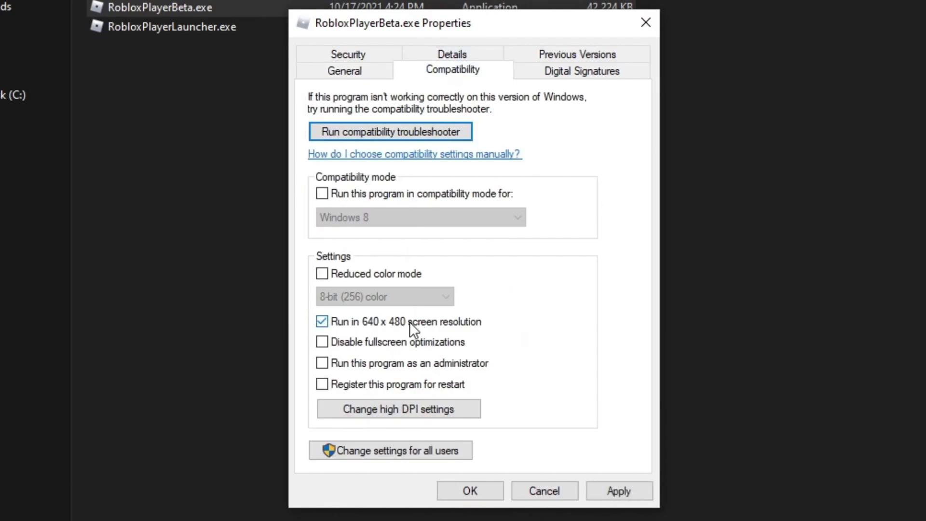
{"action": "left_click", "coordinate": [600, 488]}
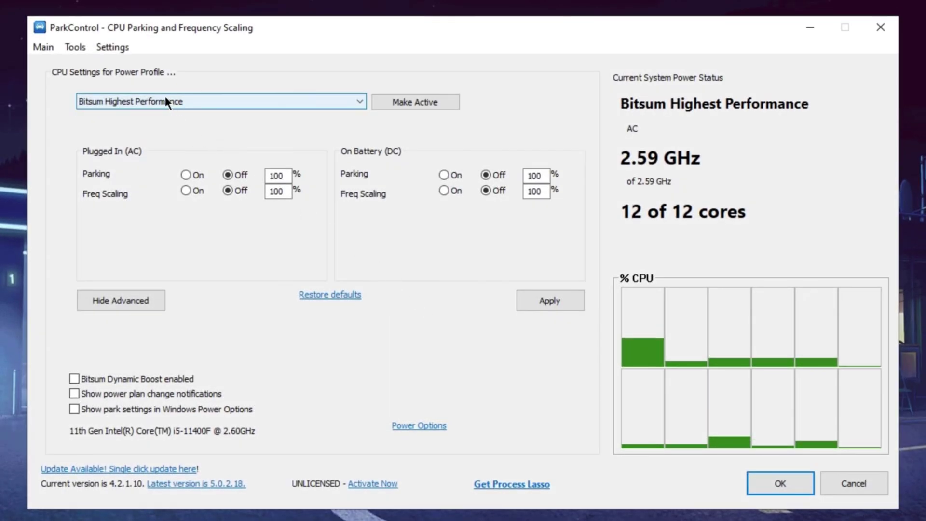
- Make Bitsum Highest Performance active, keep battery frequency scaling off, and apply
{"action": "left_click", "coordinate": [159, 101]}
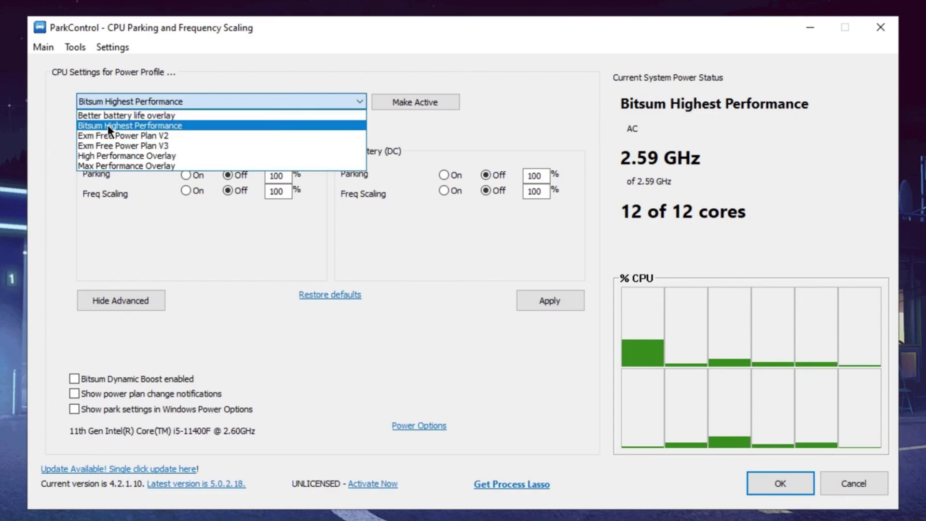
{"action": "left_click", "coordinate": [121, 125]}
{"action": "left_click", "coordinate": [412, 103]}
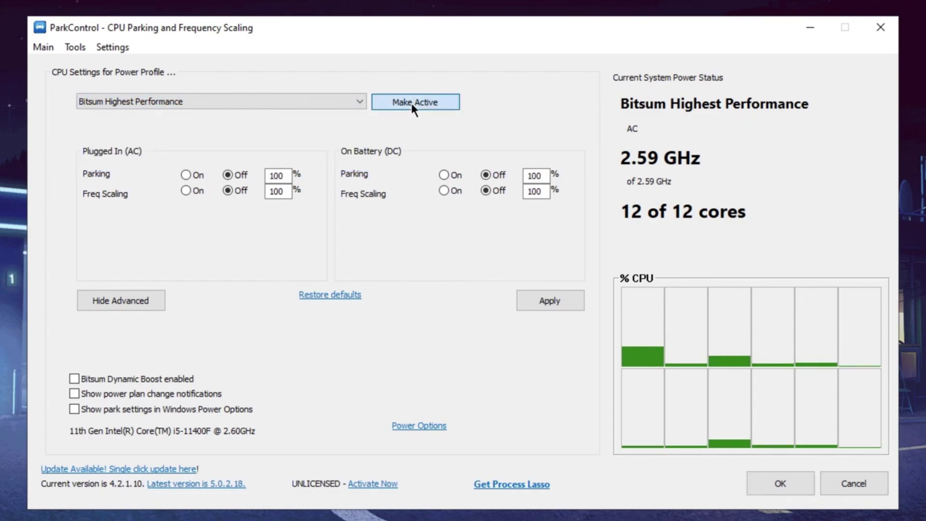
{"action": "left_click", "coordinate": [486, 189]}
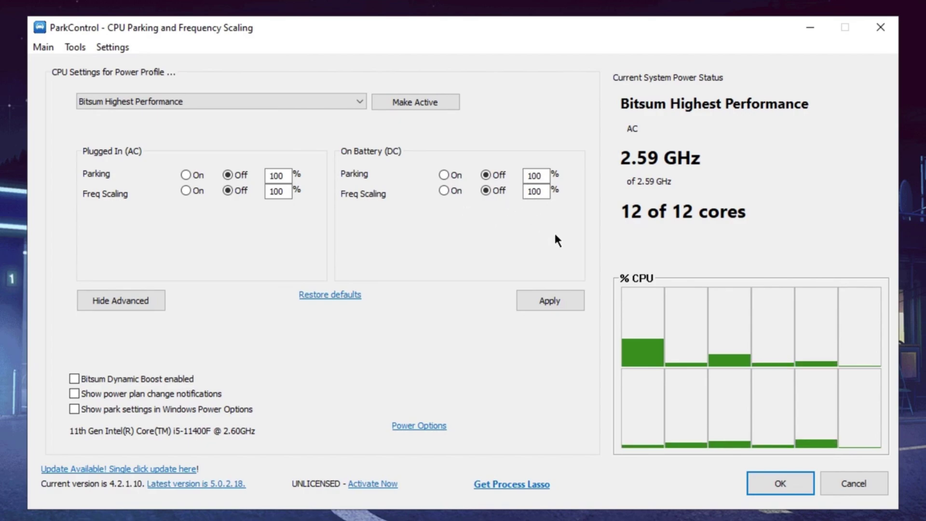
{"action": "left_click", "coordinate": [546, 301]}
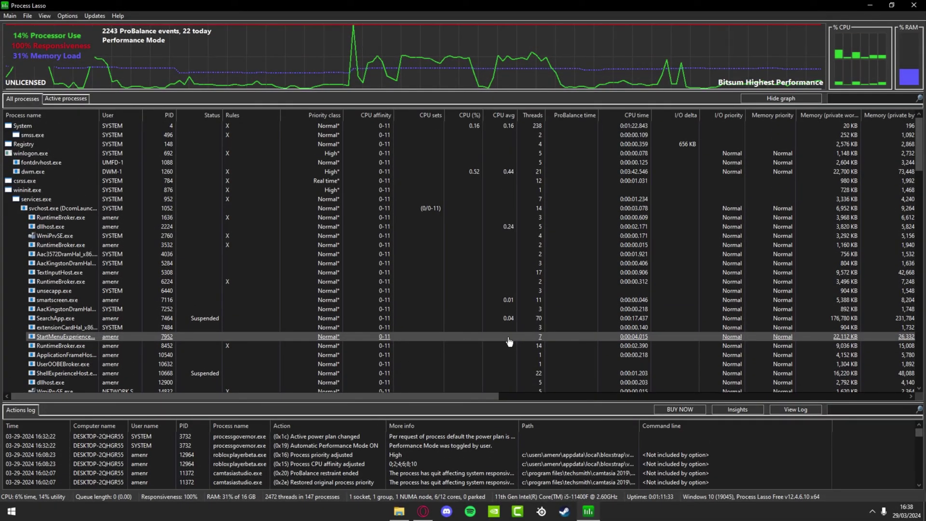
- Check the Active Power Profile submenu to confirm which power plan is current
{"action": "left_click", "coordinate": [8, 17]}
{"action": "mouse_move", "coordinate": [48, 70]}
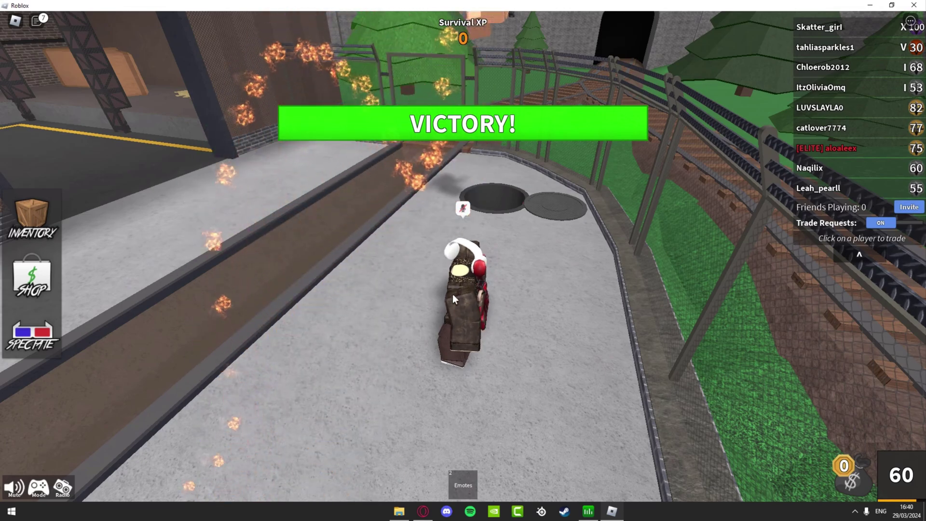
- Return to Process Lasso and select RobloxPlayerBeta.exe in the process list
{"action": "left_click", "coordinate": [588, 512]}
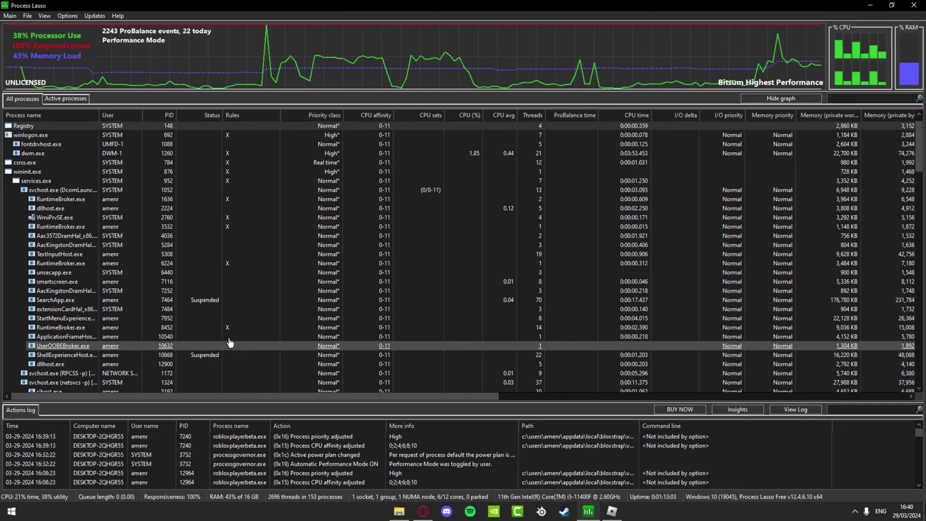
{"action": "scroll", "coordinate": [62, 290], "scroll_direction": "down", "scroll_amount": 20}
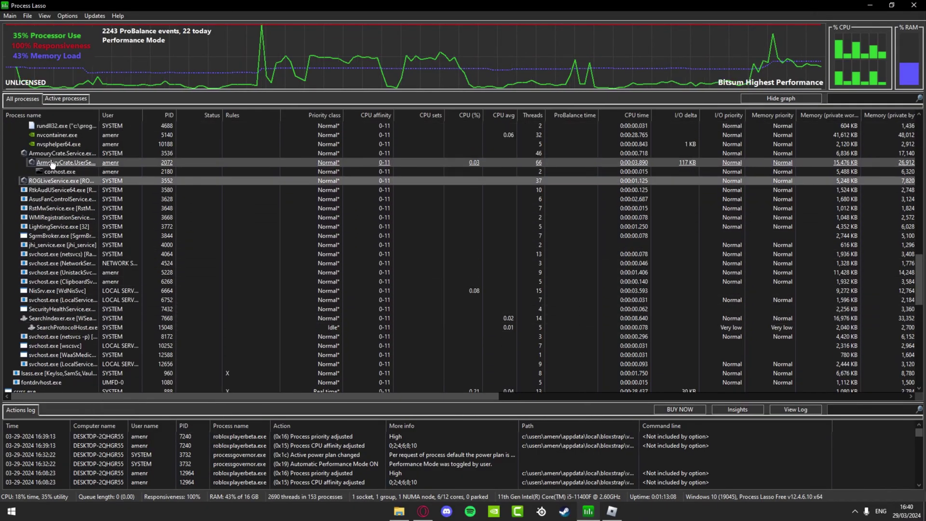
{"action": "scroll", "coordinate": [53, 164], "scroll_direction": "down", "scroll_amount": 10}
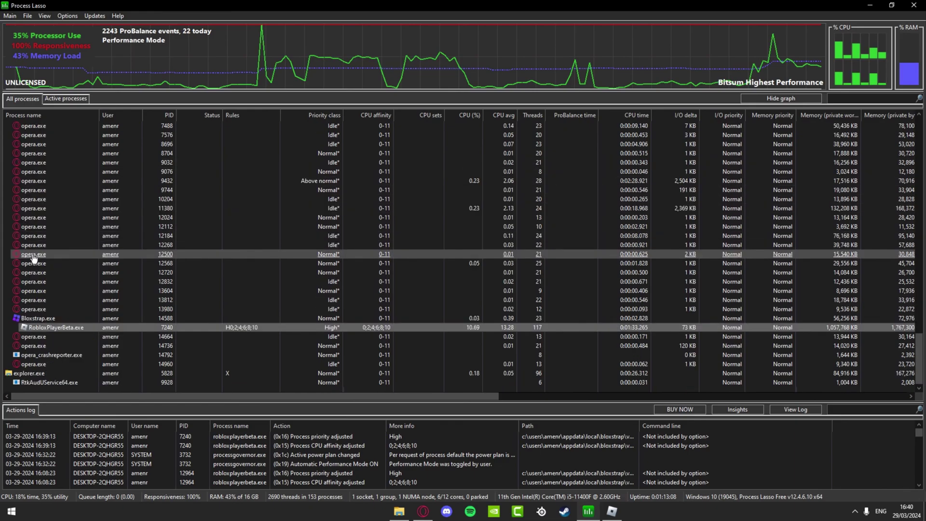
{"action": "left_click", "coordinate": [56, 330]}
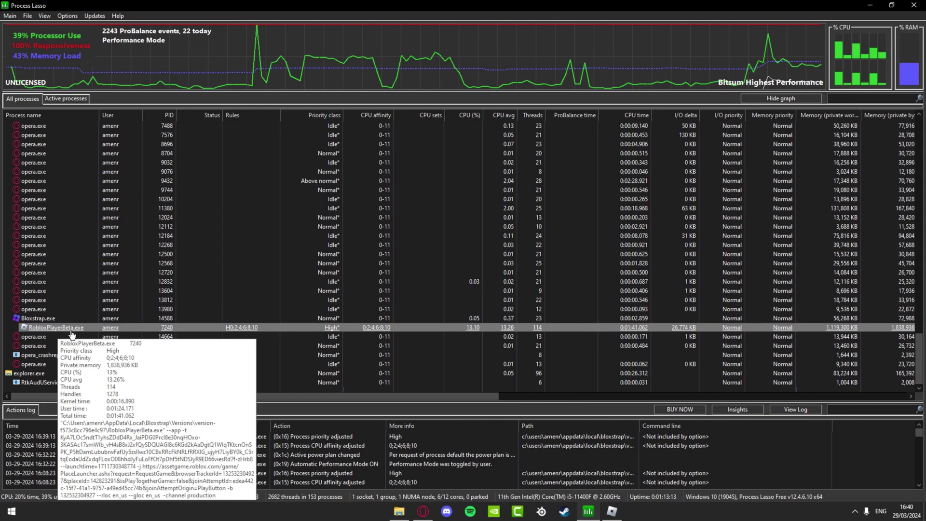
- Bring up the CPU Affinity > Always options for RobloxPlayerBeta.exe
{"action": "right_click", "coordinate": [56, 332]}
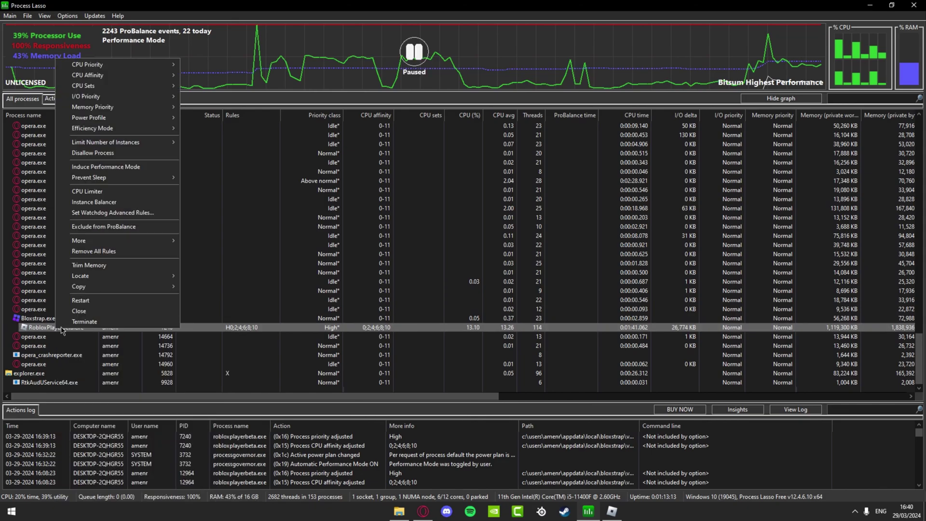
{"action": "mouse_move", "coordinate": [122, 64]}
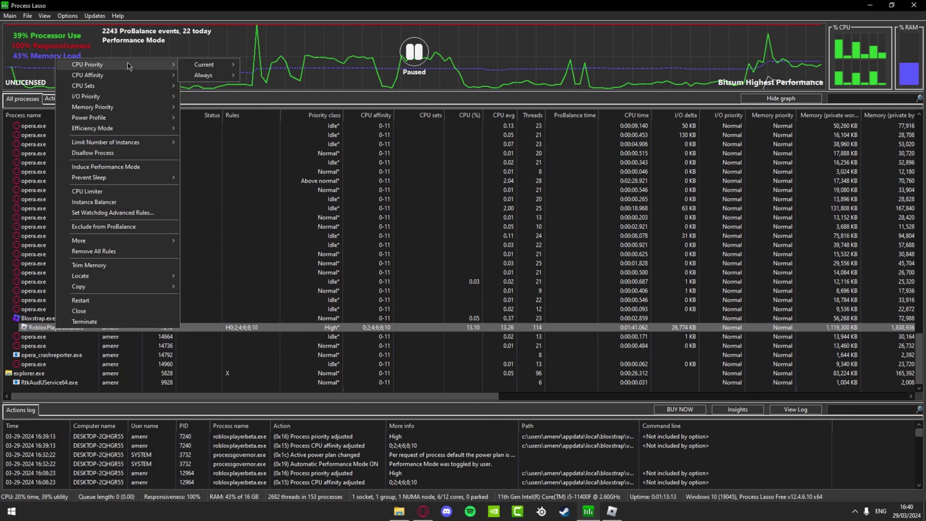
{"action": "mouse_move", "coordinate": [205, 78]}
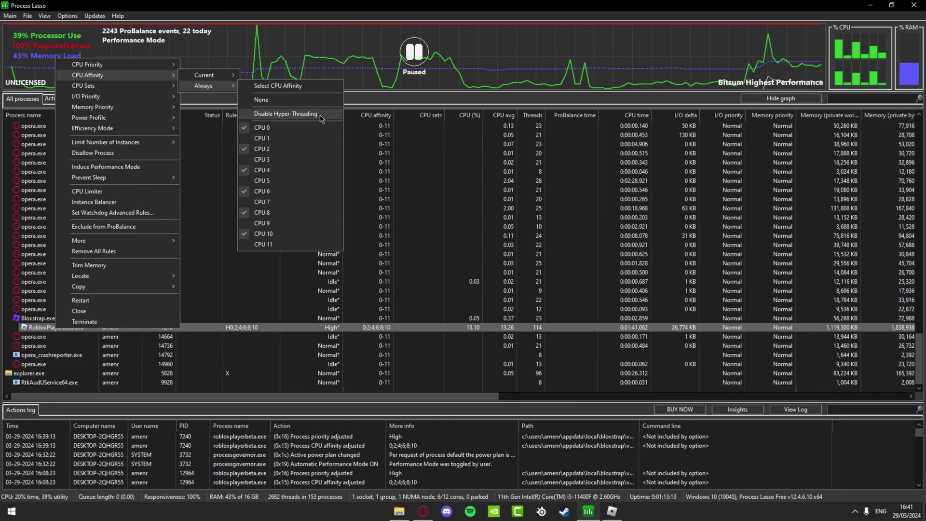
- Apply Disable Hyper-Threading affinity, then set Roblox's Graphics Mode to Manual
{"action": "left_click", "coordinate": [268, 100]}
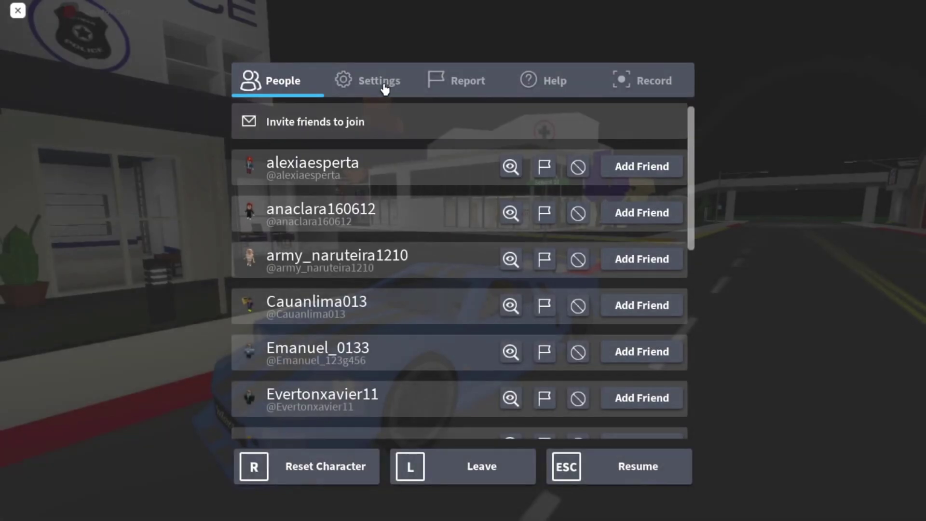
{"action": "left_click", "coordinate": [381, 80]}
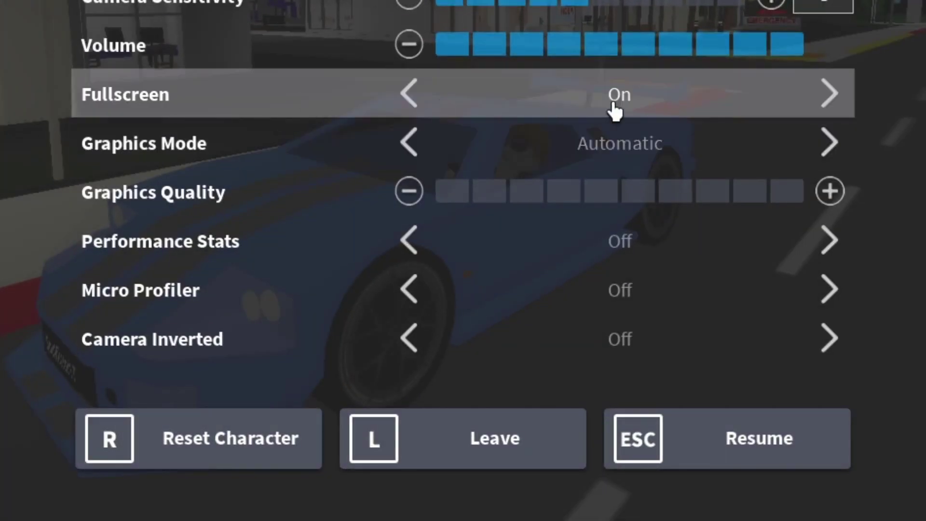
{"action": "left_click", "coordinate": [411, 142]}
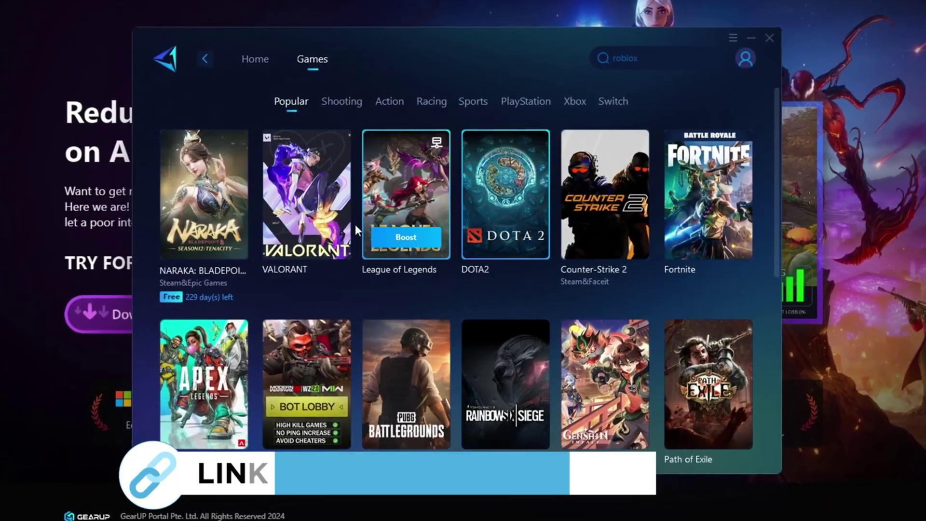
- Scroll the Games grid and select the 'roblox' search to list matching entries
{"action": "scroll", "coordinate": [467, 215], "scroll_direction": "down", "scroll_amount": 6}
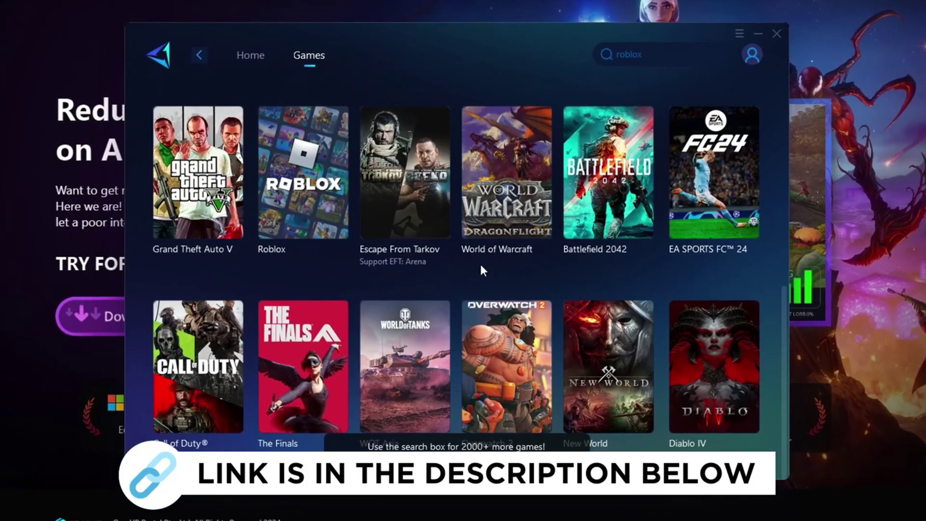
{"action": "mouse_move", "coordinate": [274, 212]}
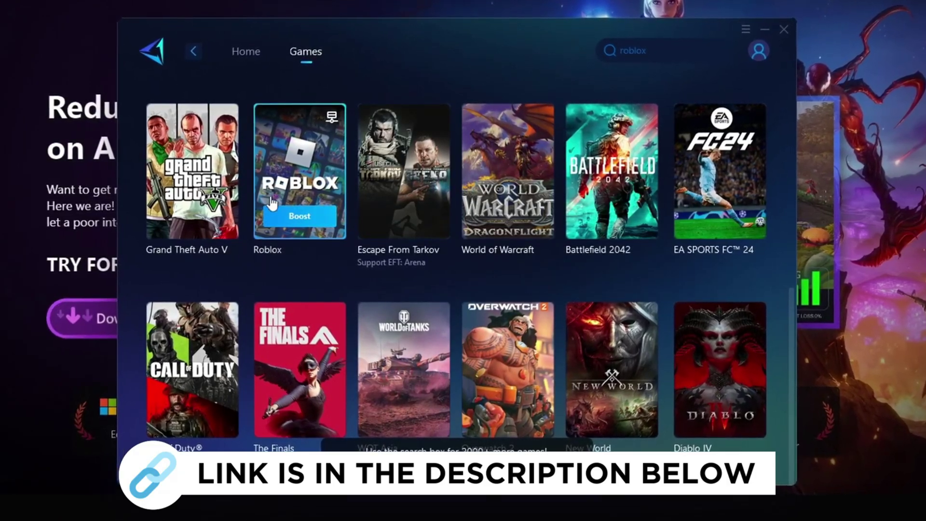
{"action": "double_click", "coordinate": [640, 52]}
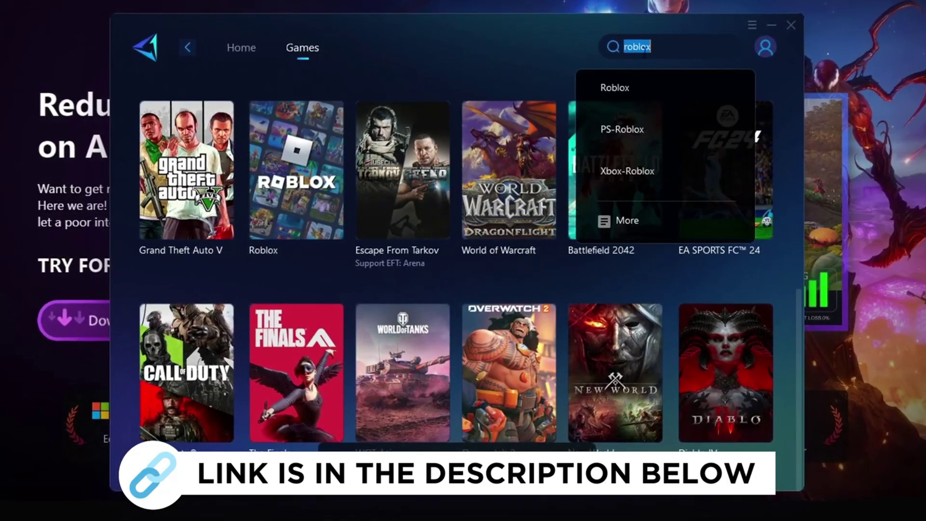
{"action": "mouse_move", "coordinate": [275, 216]}
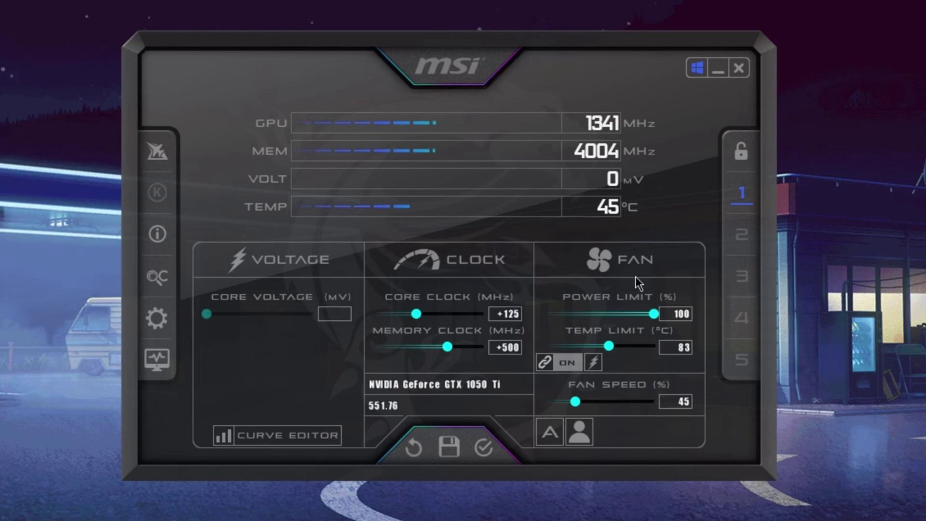
- Raise the Temp Limit slider from 83 to 97 °C and nudge the window up
{"action": "left_click_drag", "start_coordinate": [609, 346], "coordinate": [712, 354]}
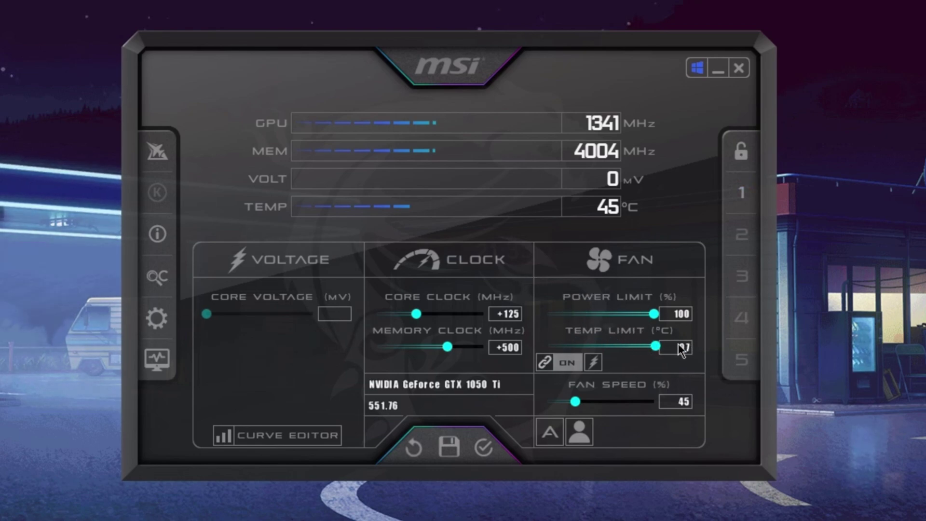
{"action": "left_click_drag", "start_coordinate": [593, 33], "coordinate": [609, 21]}
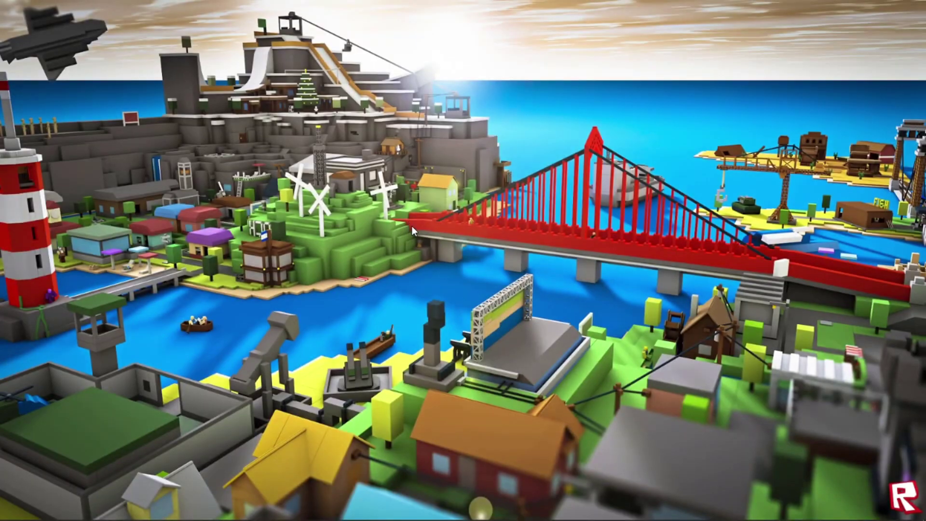
- Go from the desktop's Display settings to Graphics settings and start browsing for an app
{"action": "right_click", "coordinate": [411, 225]}
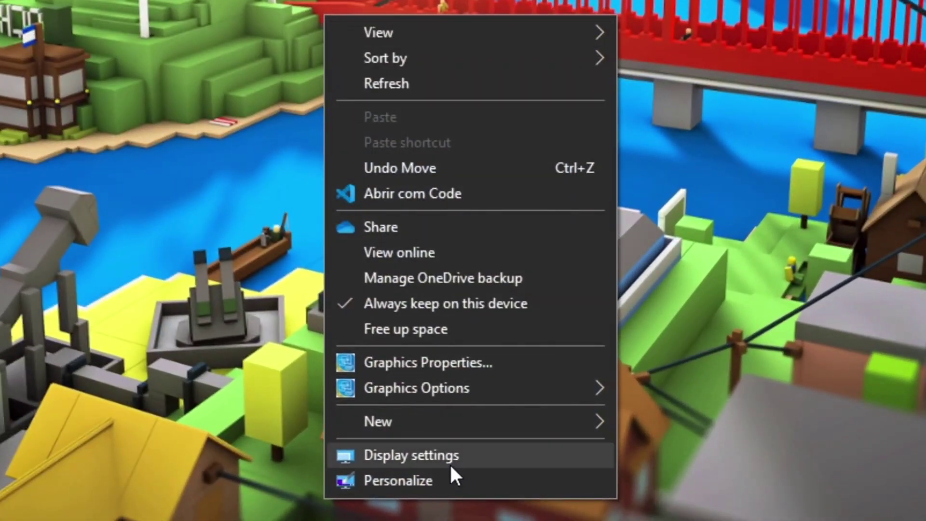
{"action": "left_click", "coordinate": [458, 457]}
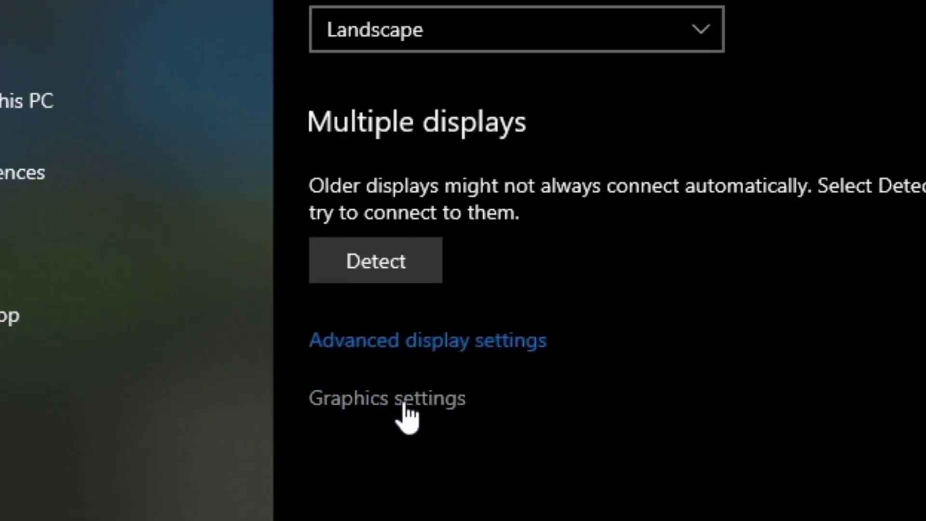
{"action": "left_click", "coordinate": [408, 403]}
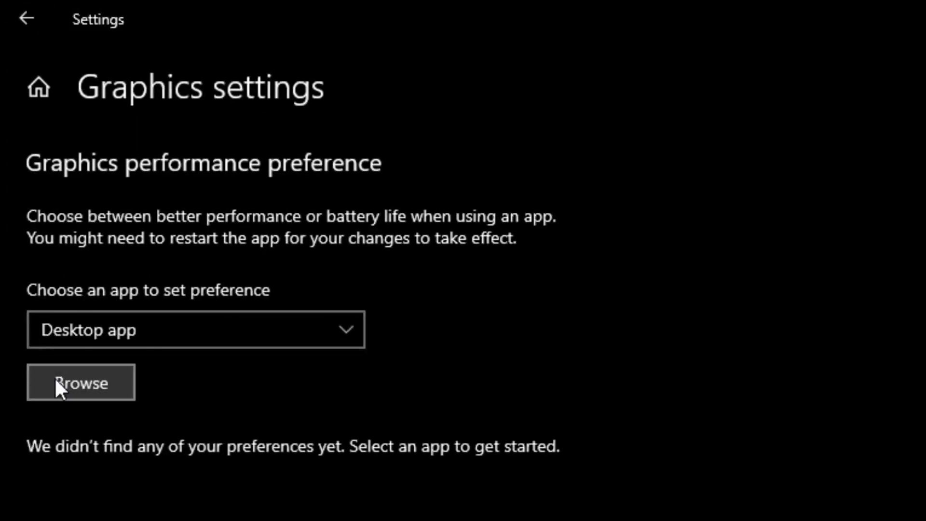
{"action": "left_click", "coordinate": [86, 389]}
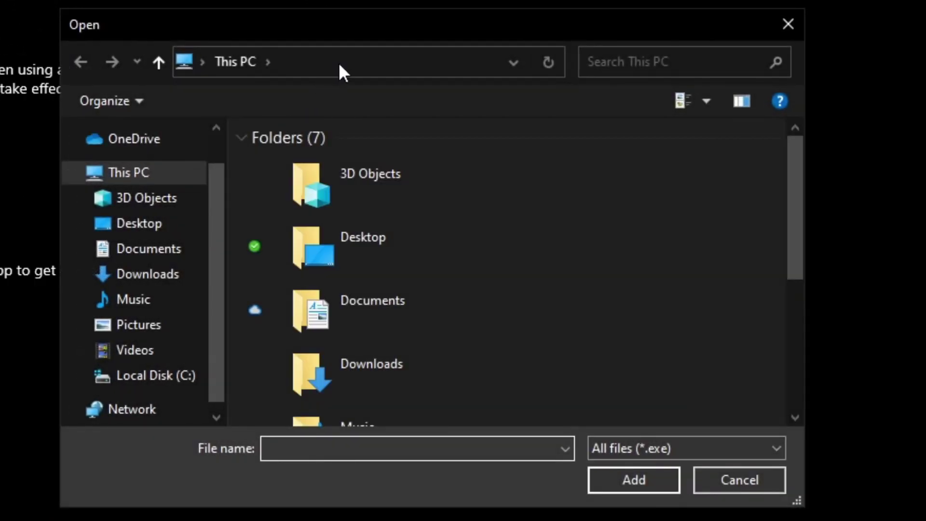
- Pick RobloxPlayerBeta.exe from %localappdata%/Roblox/Versions/version-5274d89f40524635
{"action": "left_click", "coordinate": [193, 72]}
{"action": "key", "text": "BackSpace"}
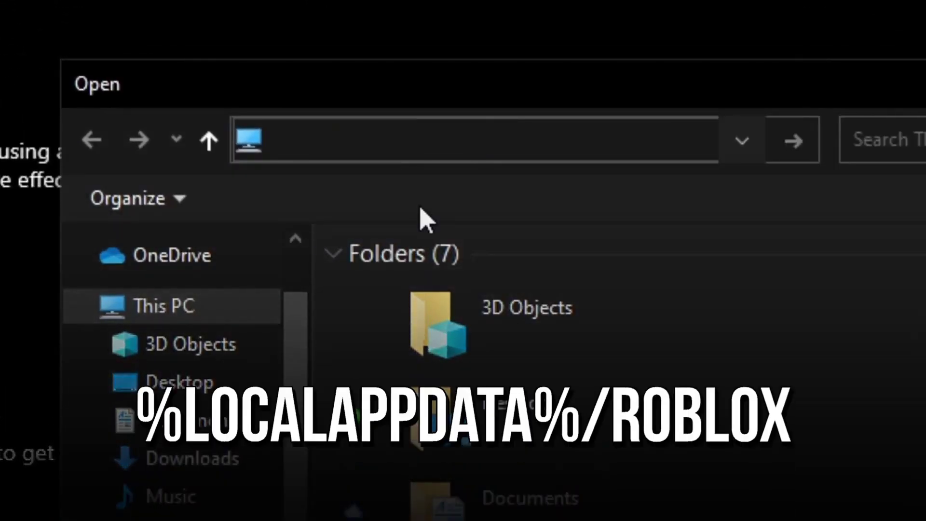
{"action": "type", "text": "%localappdata%/Roblox"}
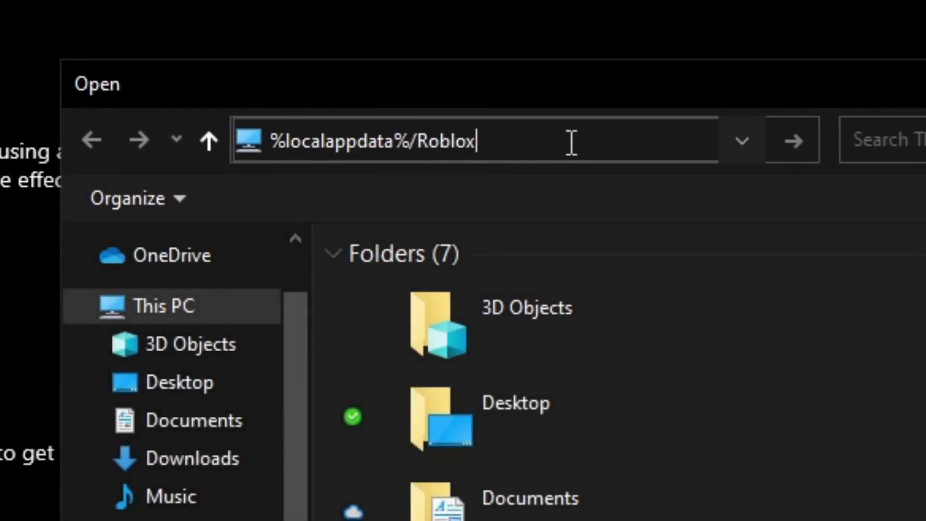
{"action": "key", "text": "Return"}
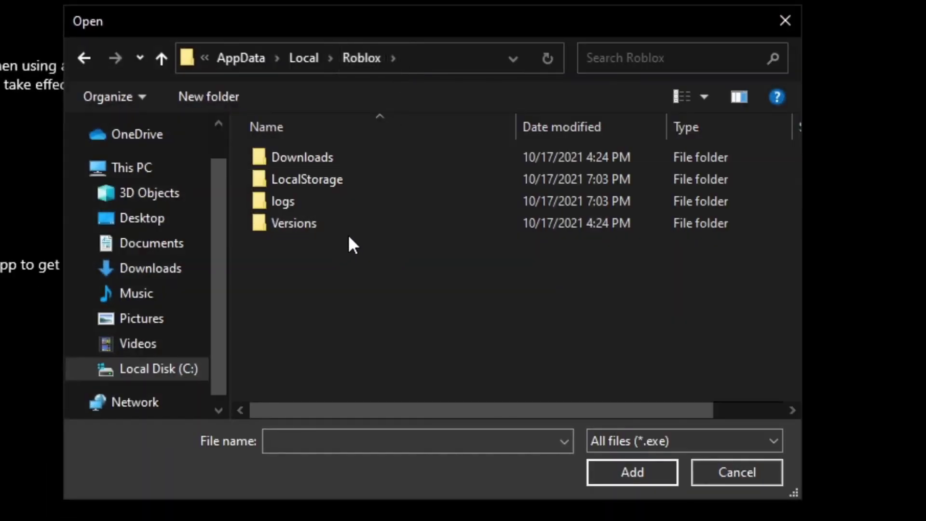
{"action": "left_click", "coordinate": [482, 386]}
{"action": "double_click", "coordinate": [343, 218]}
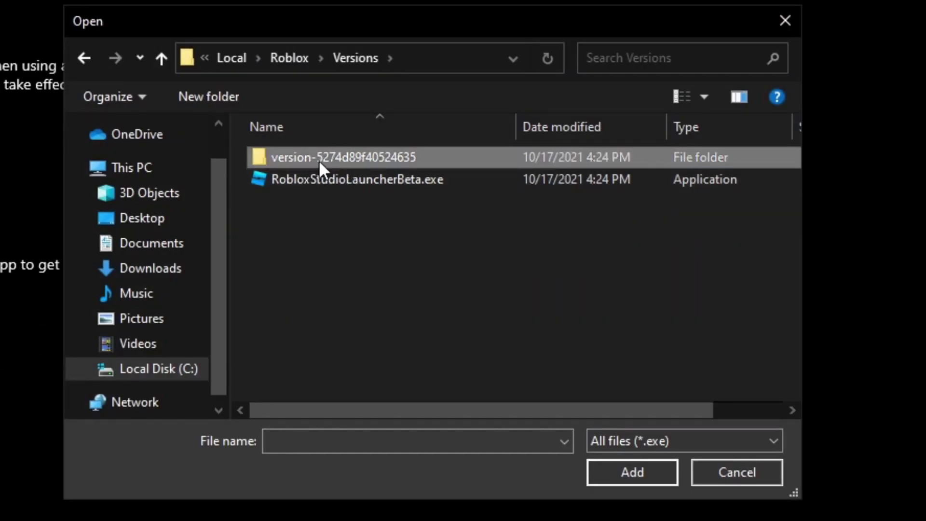
{"action": "double_click", "coordinate": [459, 157]}
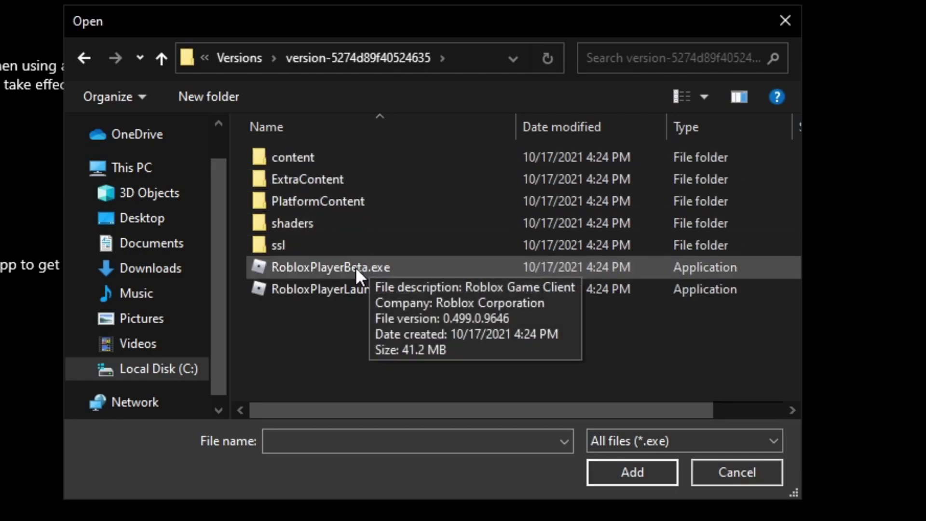
{"action": "left_click", "coordinate": [342, 265]}
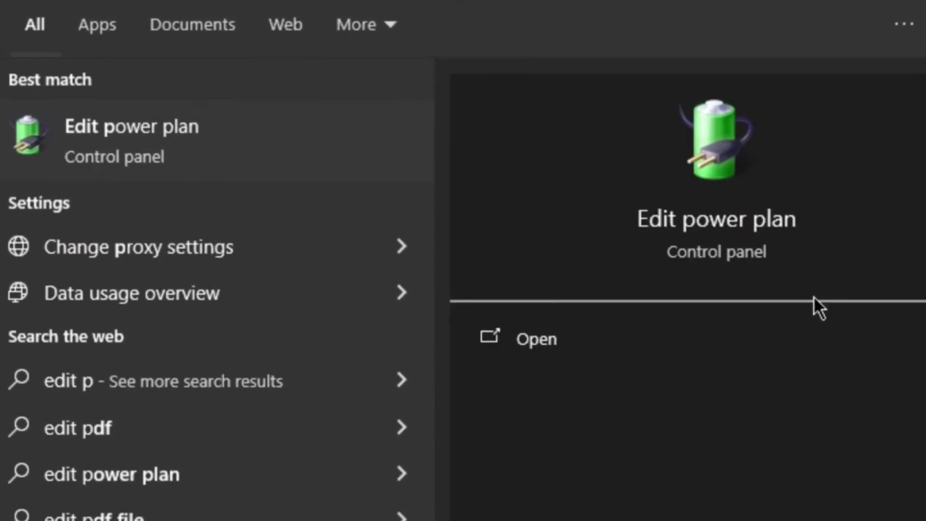
- Open the Bitsum Highest Performance plan's settings via Edit power plan, keeping display turn-off at Never
{"action": "key", "text": "Return"}
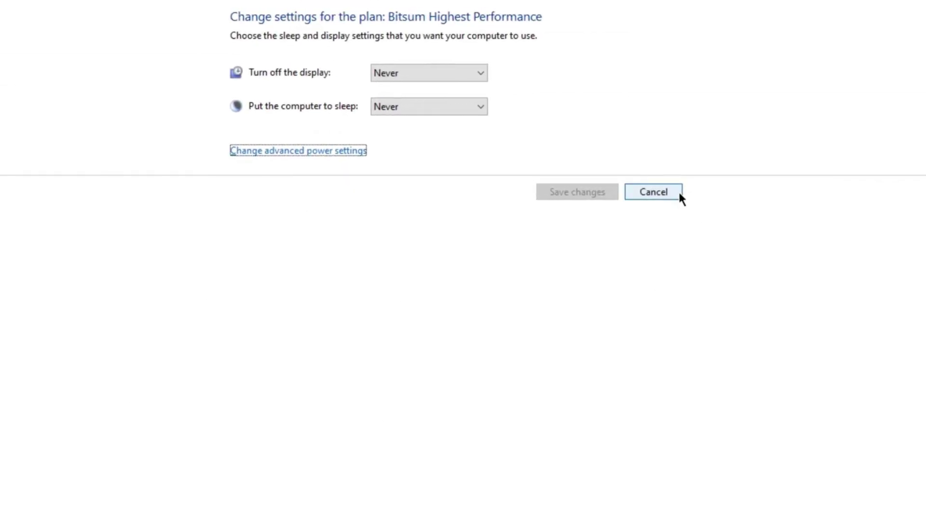
{"action": "left_click", "coordinate": [668, 192]}
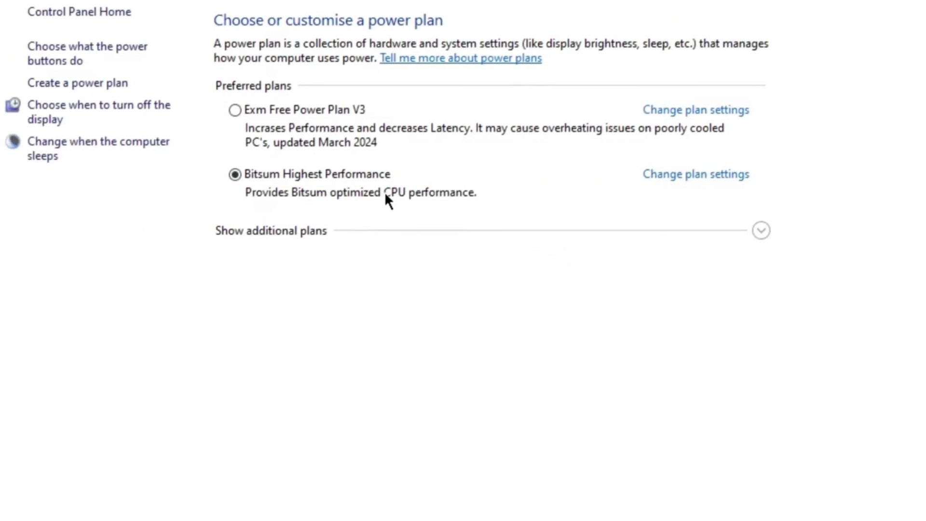
{"action": "left_click", "coordinate": [696, 174]}
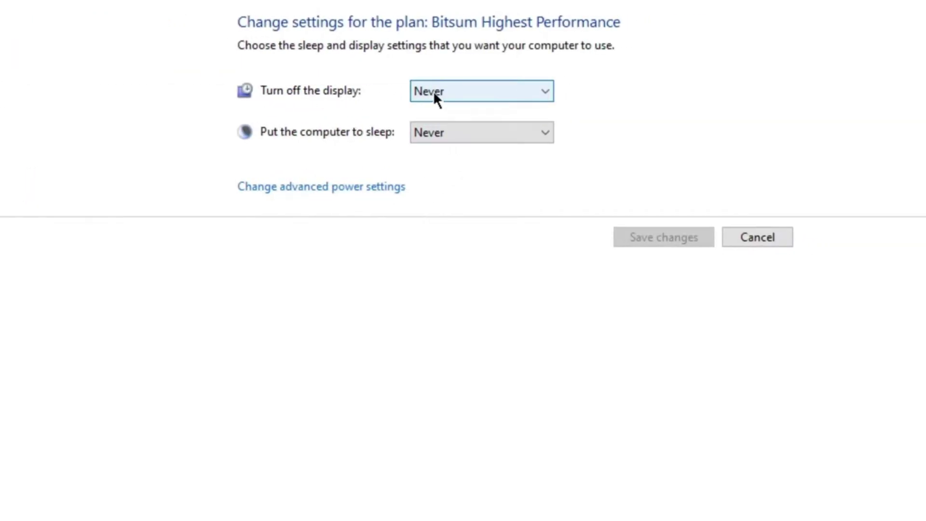
{"action": "left_click", "coordinate": [488, 92]}
{"action": "left_click", "coordinate": [487, 92]}
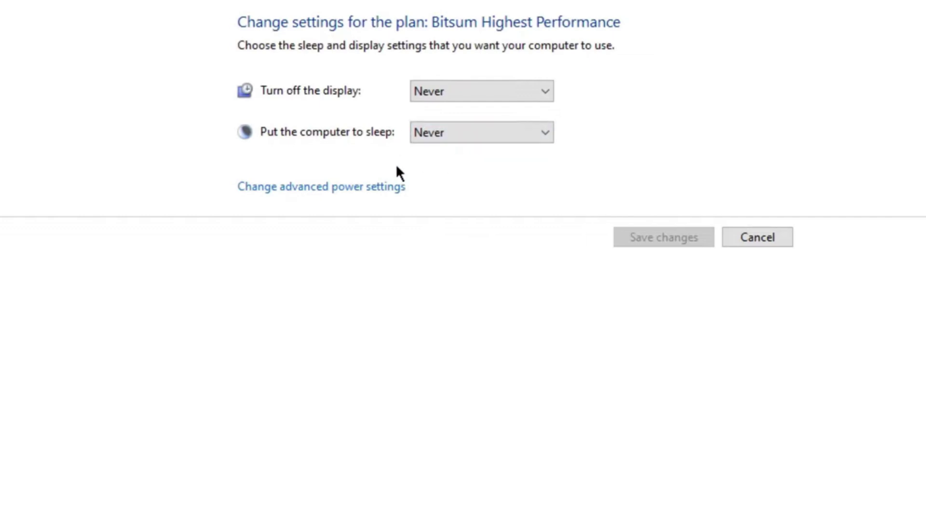
- In advanced power settings, show minimum and maximum processor state at 100% and Active system cooling
{"action": "left_click", "coordinate": [359, 187]}
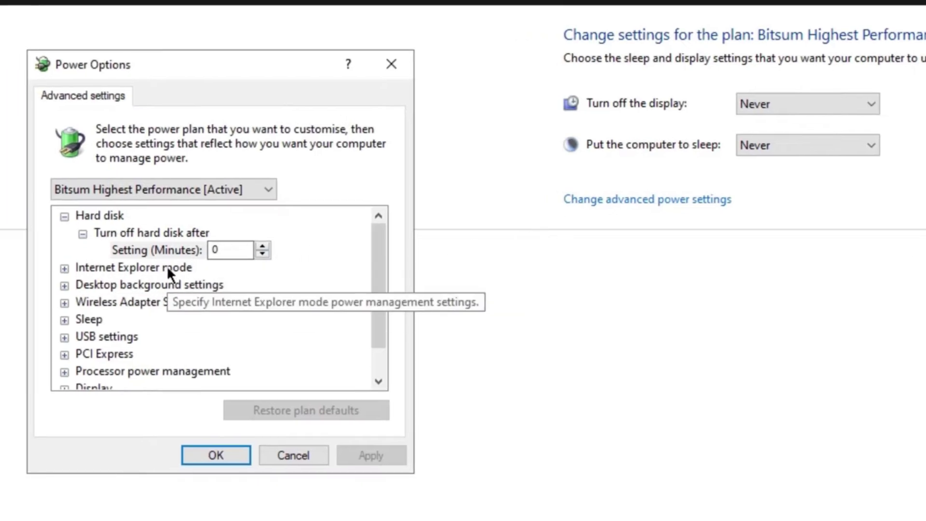
{"action": "scroll", "coordinate": [159, 275], "scroll_direction": "down", "scroll_amount": 1}
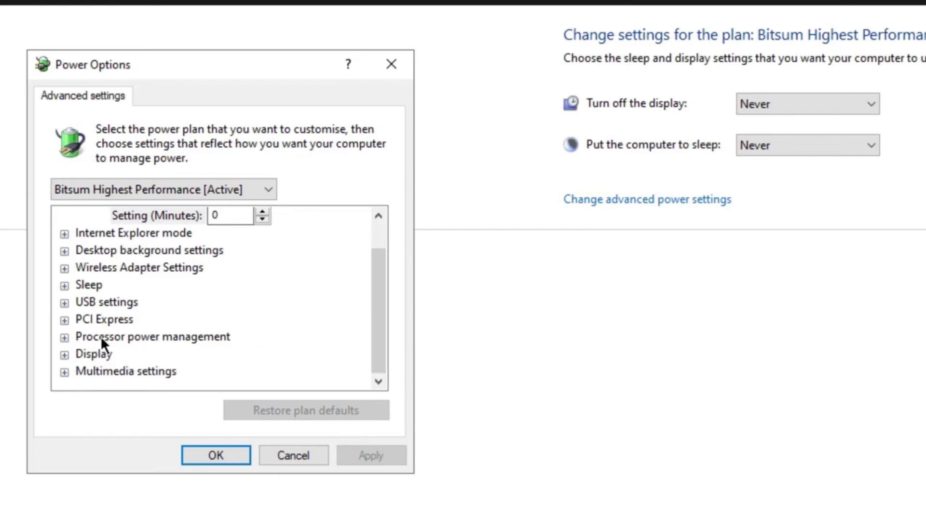
{"action": "left_click", "coordinate": [63, 337]}
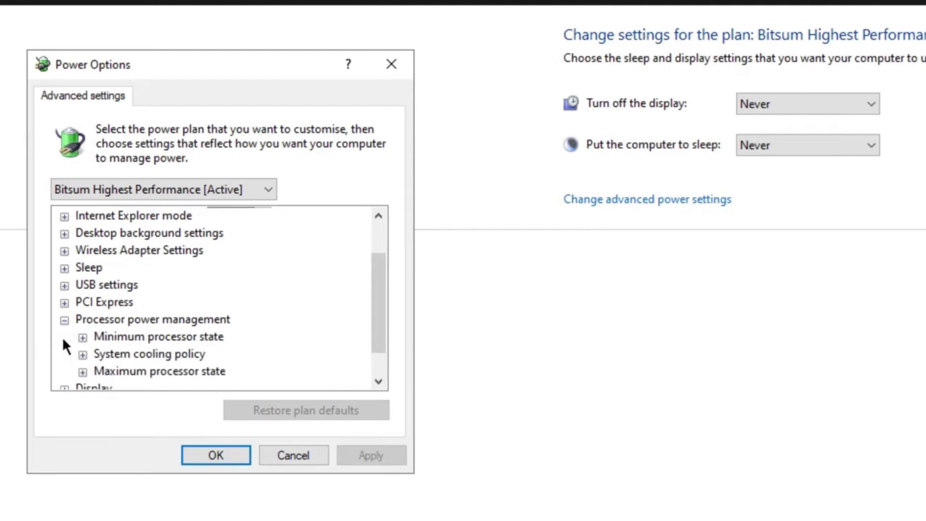
{"action": "left_click", "coordinate": [83, 337]}
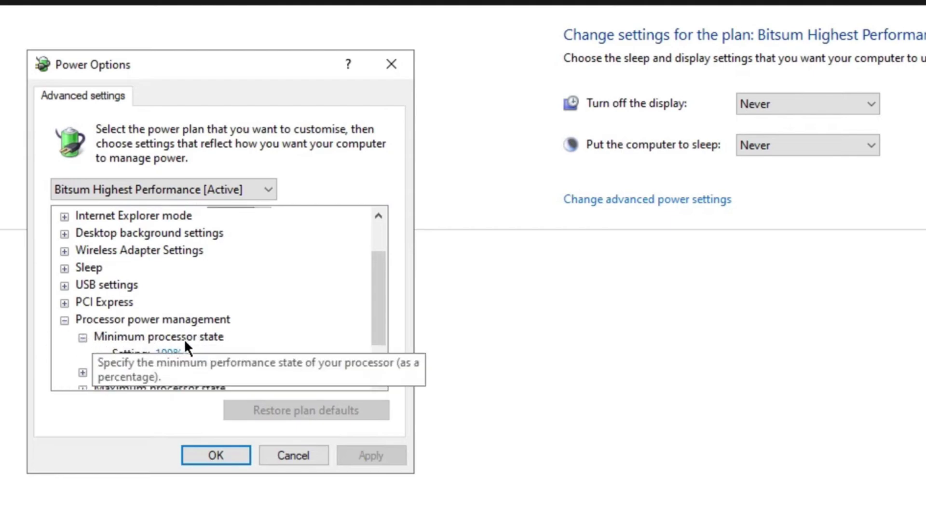
{"action": "scroll", "coordinate": [178, 328], "scroll_direction": "down", "scroll_amount": 1}
{"action": "left_click", "coordinate": [82, 320]}
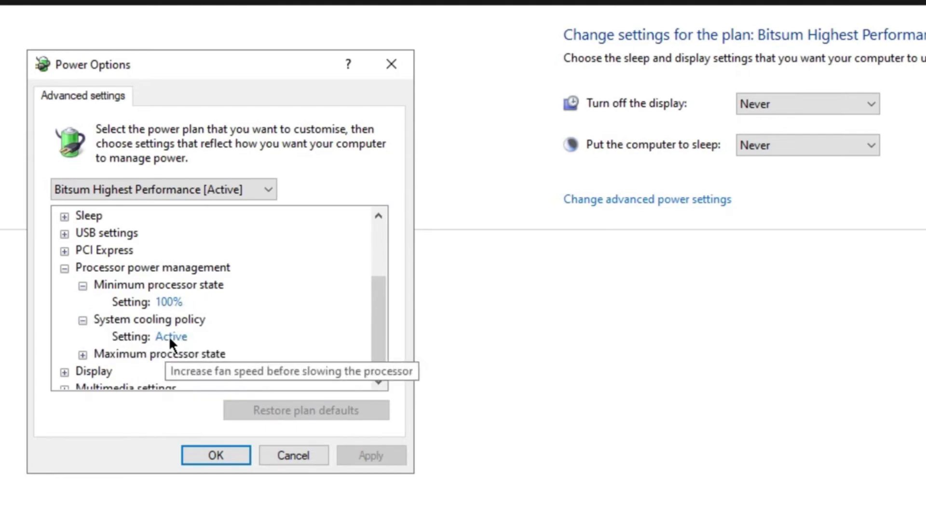
{"action": "left_click", "coordinate": [83, 354]}
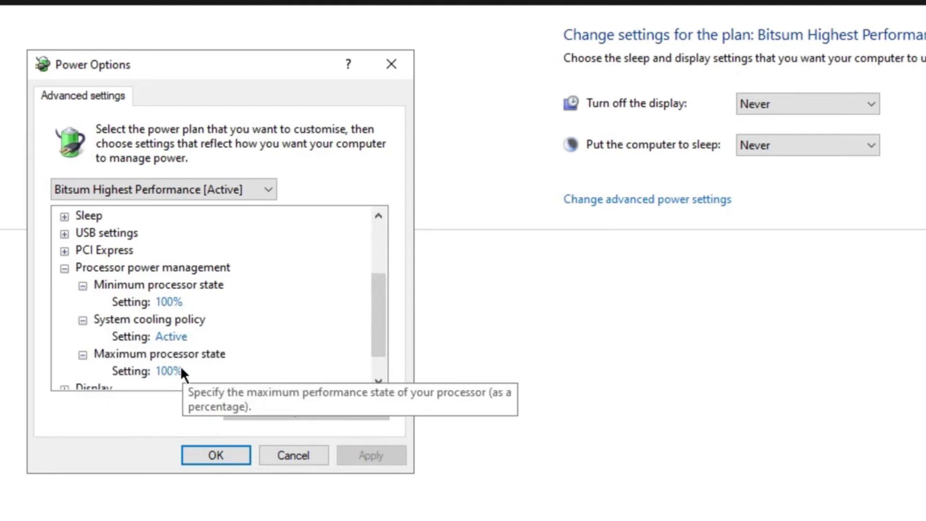